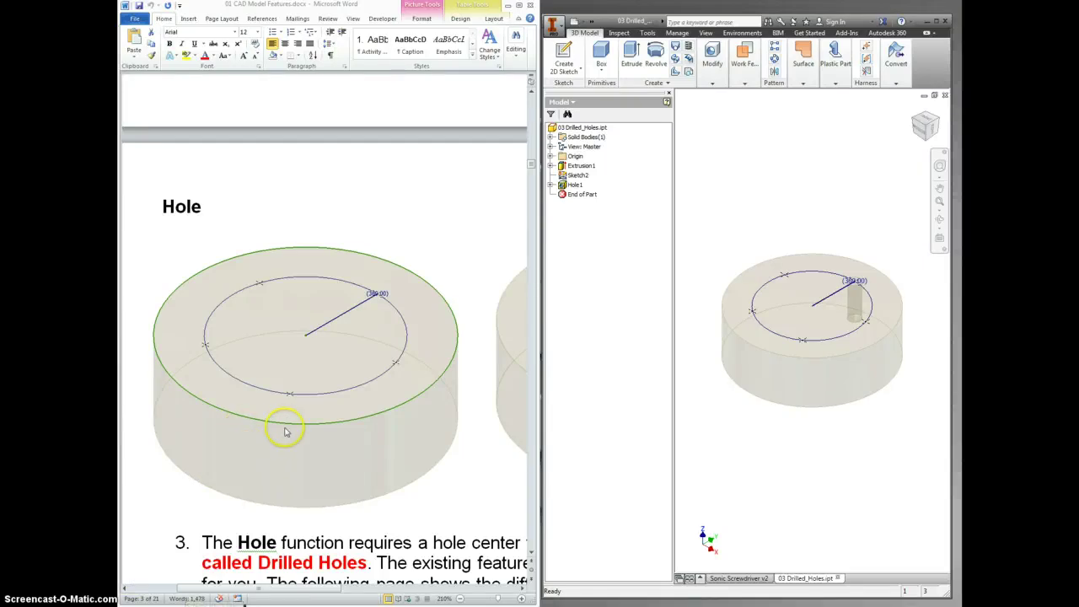
Compare the Word worksheet's finished example with the Inventor model and its feature tree.
click(217, 501)
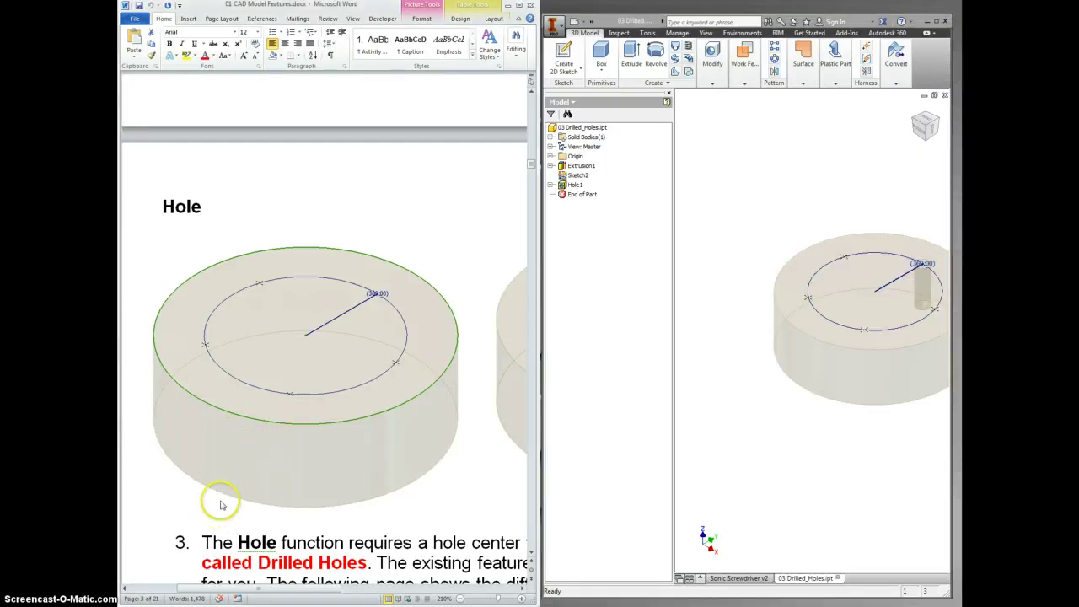
drag(542, 282, 808, 258)
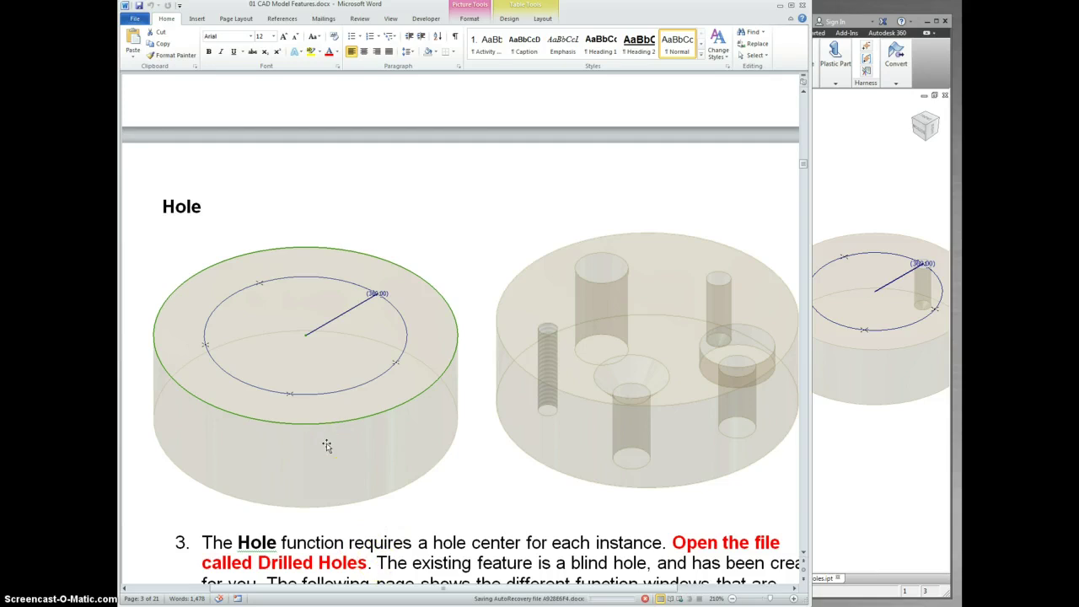
click(500, 336)
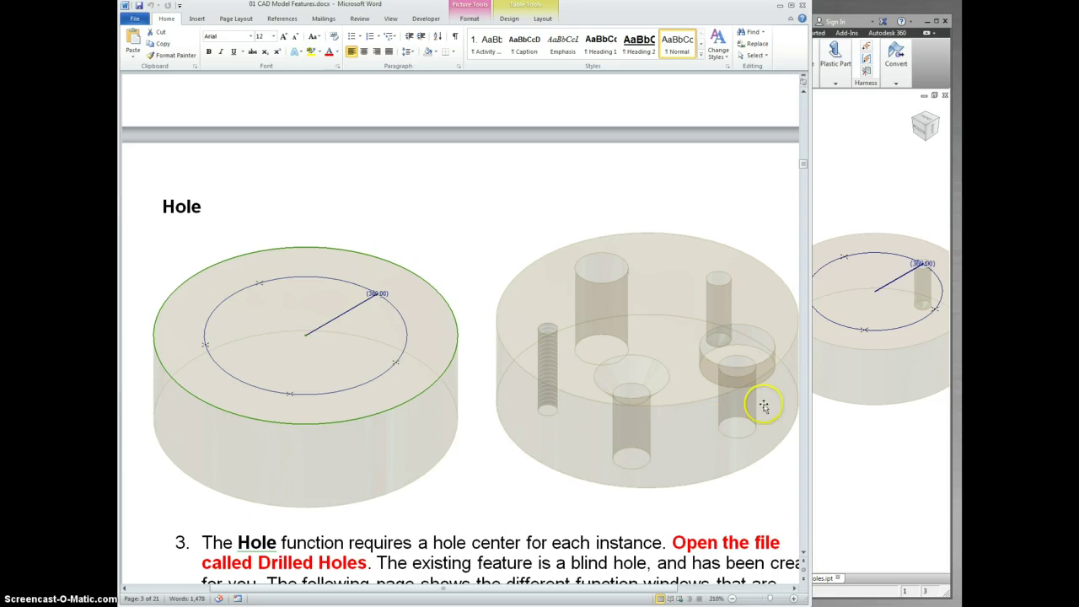
drag(811, 390, 543, 407)
middle_drag(860, 481, 778, 469)
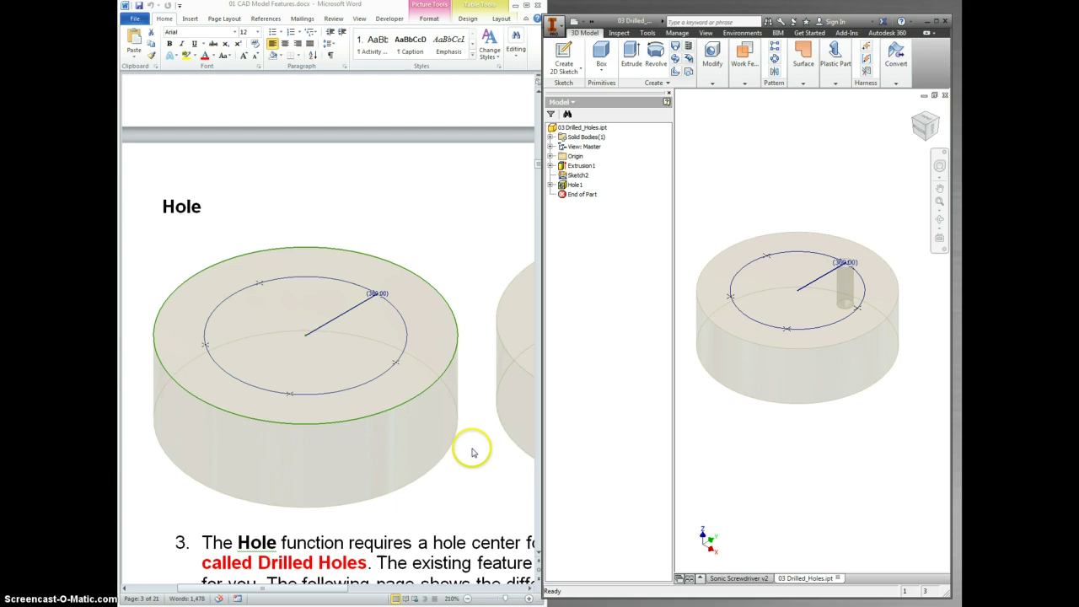
scroll(473, 469, down, 5)
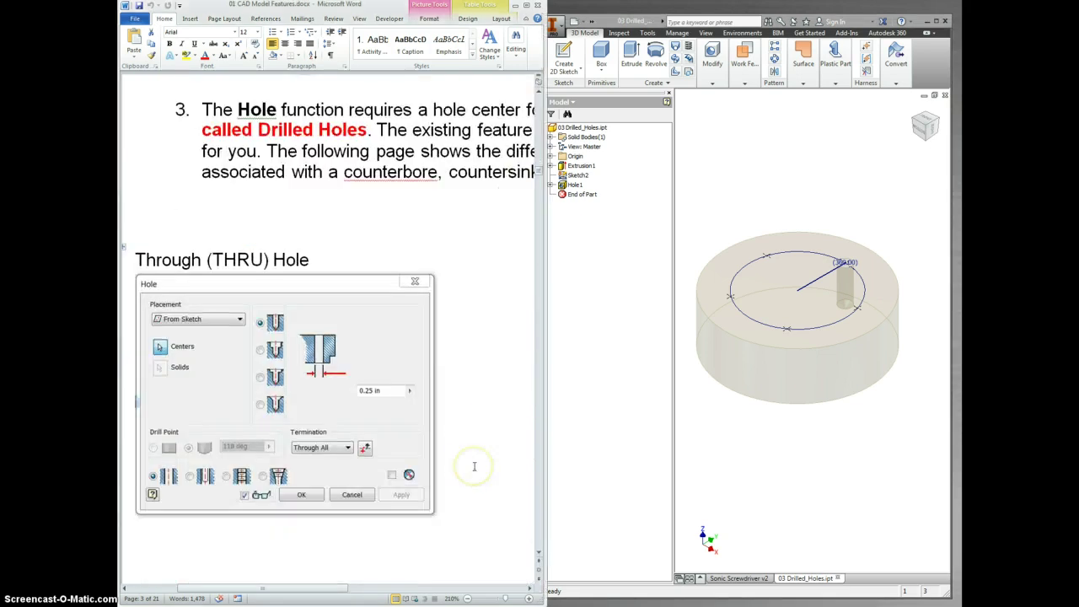
Review the existing Hole1 settings beside the worksheet picture without changing them.
double_click(576, 185)
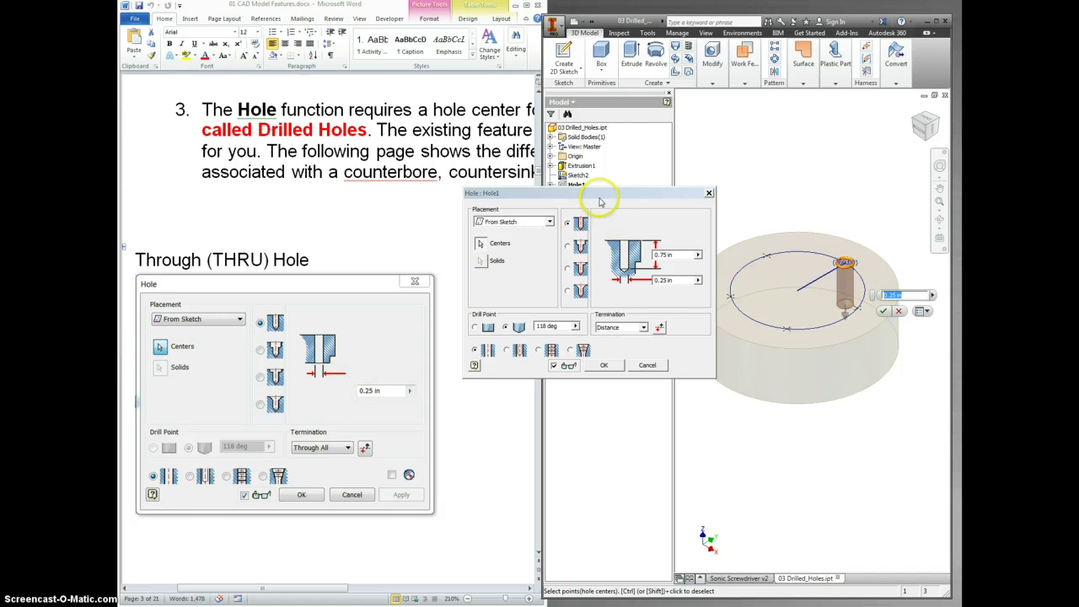
drag(599, 202, 591, 306)
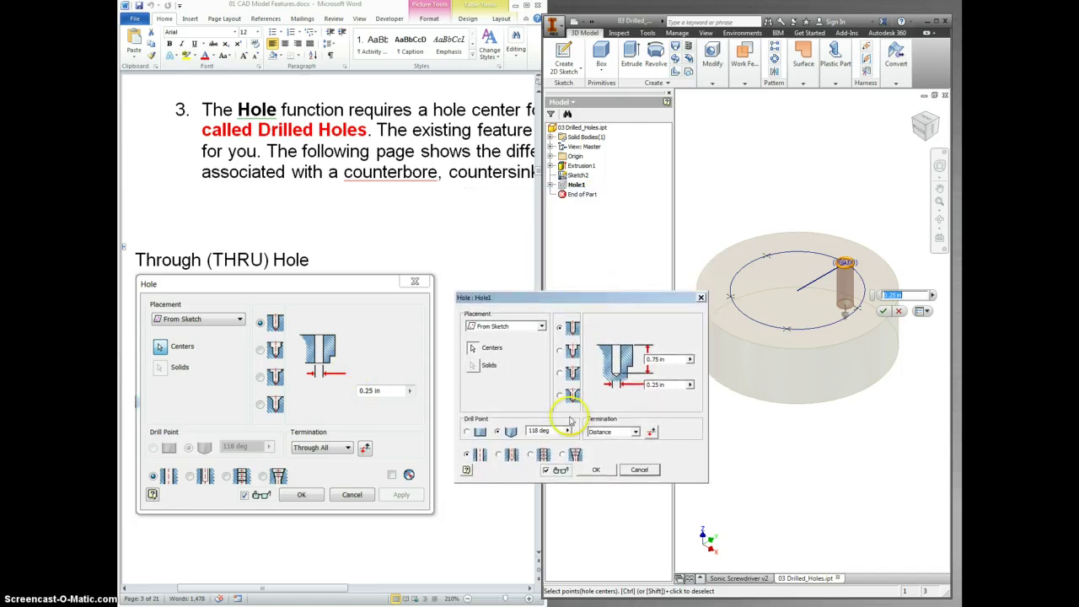
click(641, 470)
scroll(498, 439, down, 10)
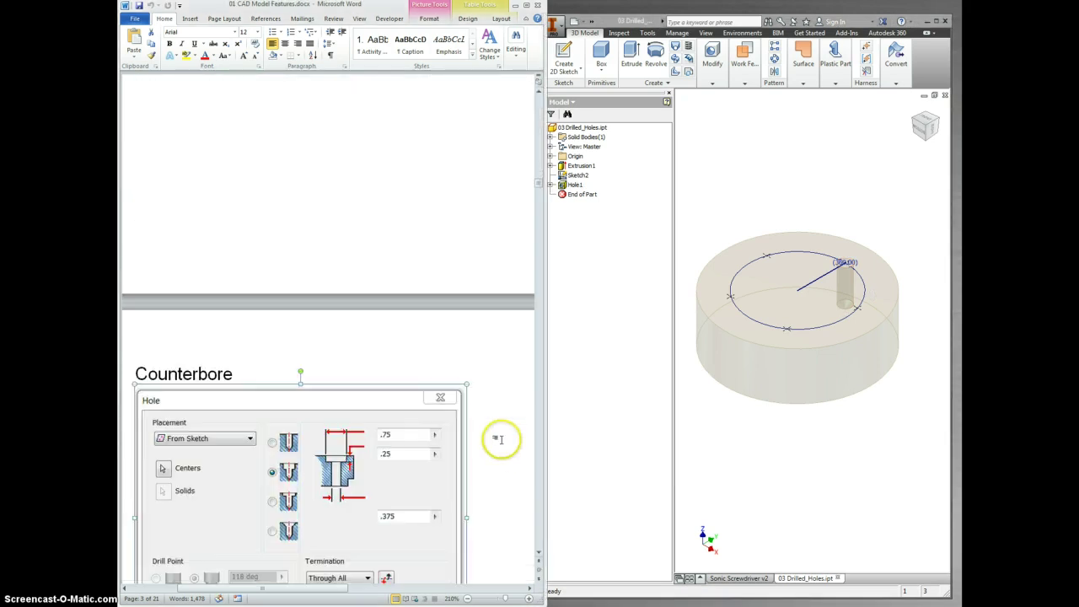
scroll(498, 440, down, 3)
scroll(498, 439, down, 1)
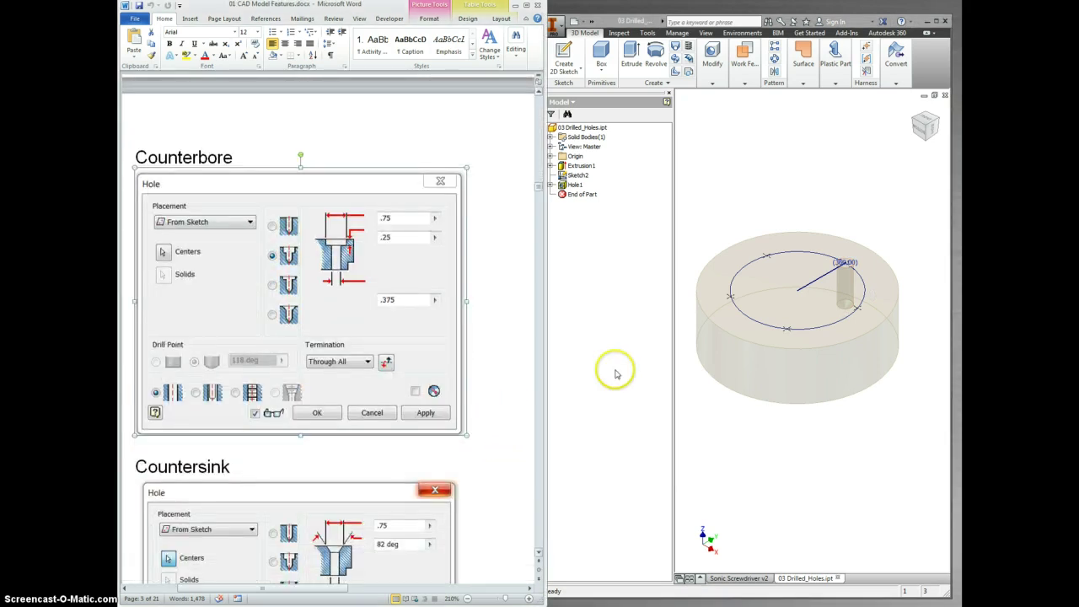
Try starting a new hole on the part's top face, cancelling the first attempts.
click(856, 312)
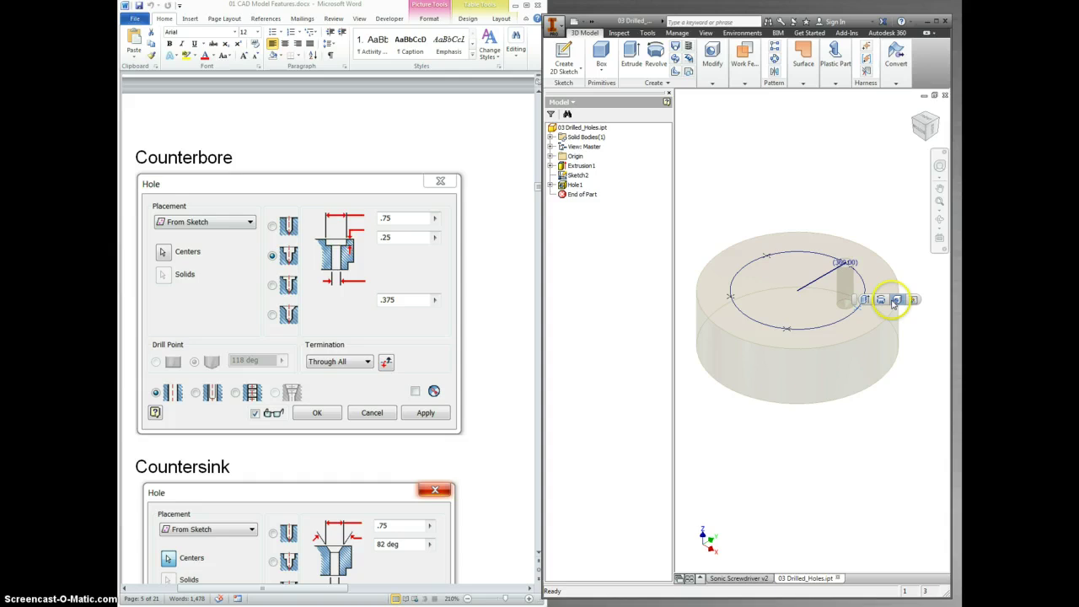
click(893, 305)
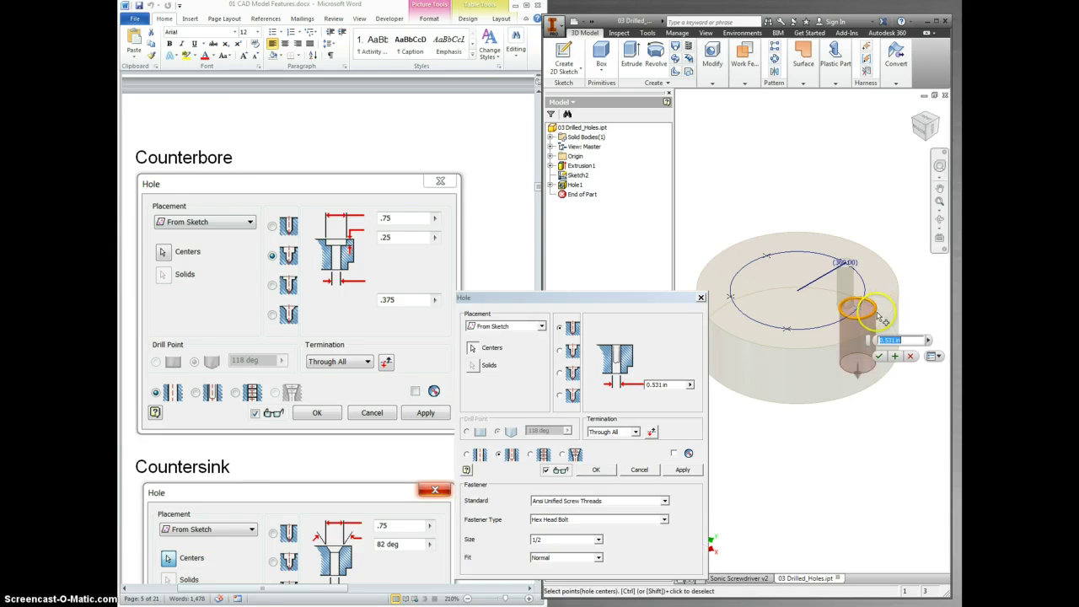
click(701, 300)
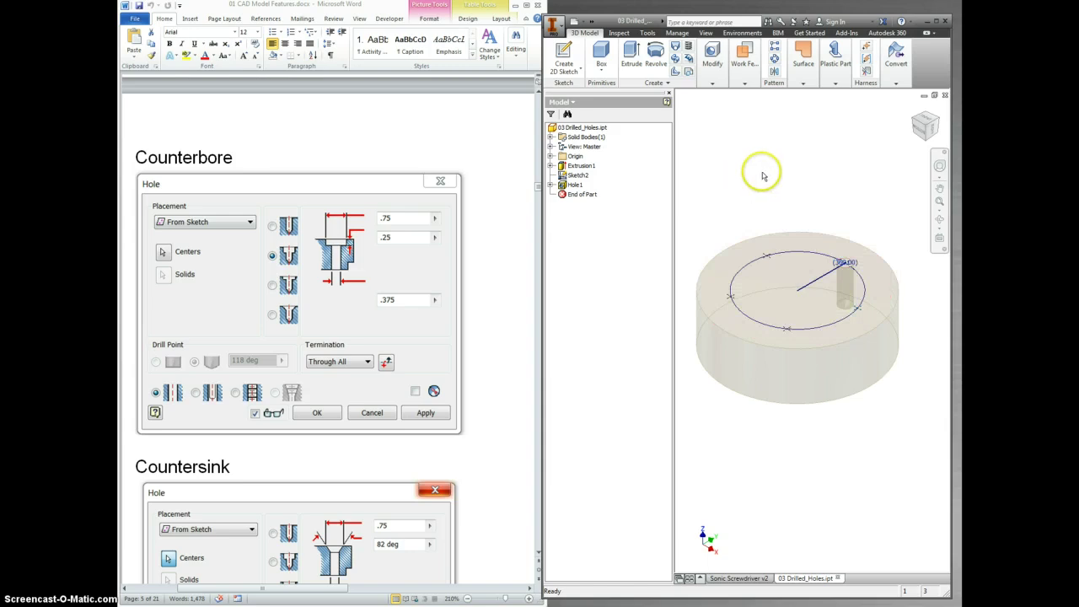
click(713, 55)
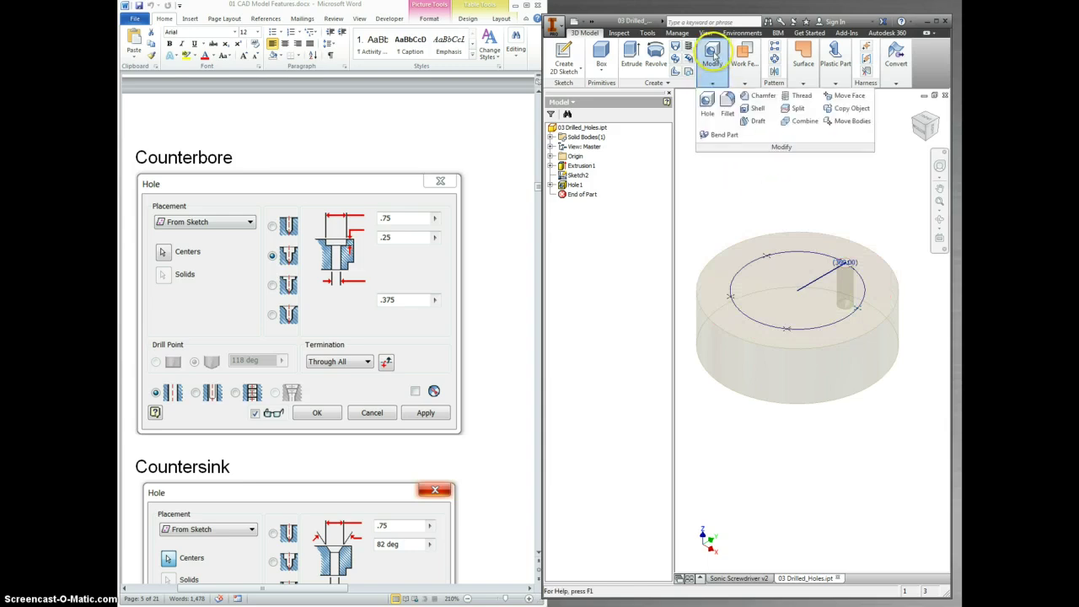
click(707, 103)
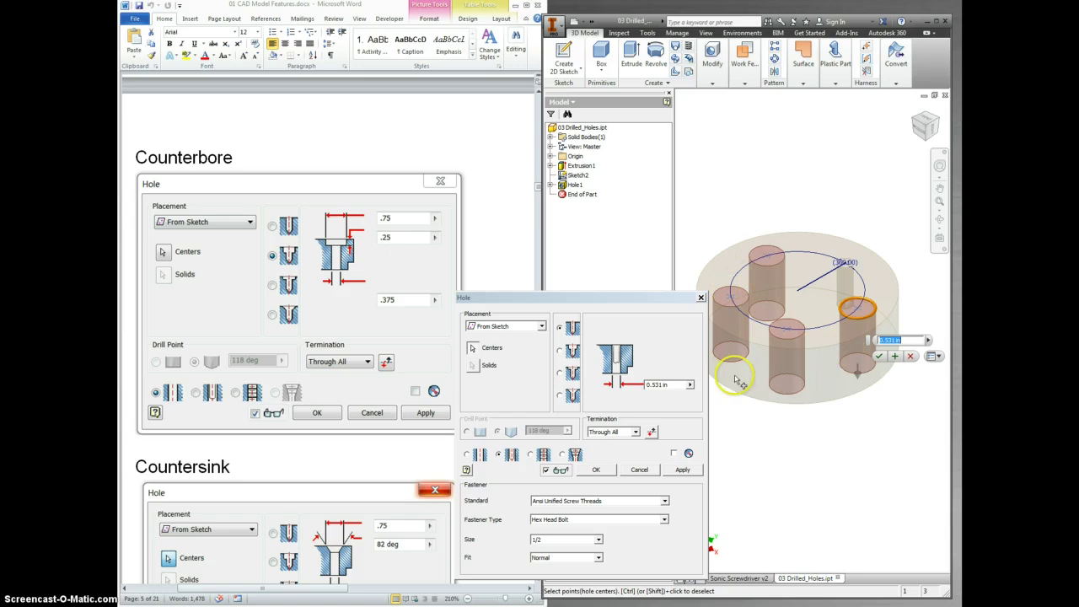
click(701, 298)
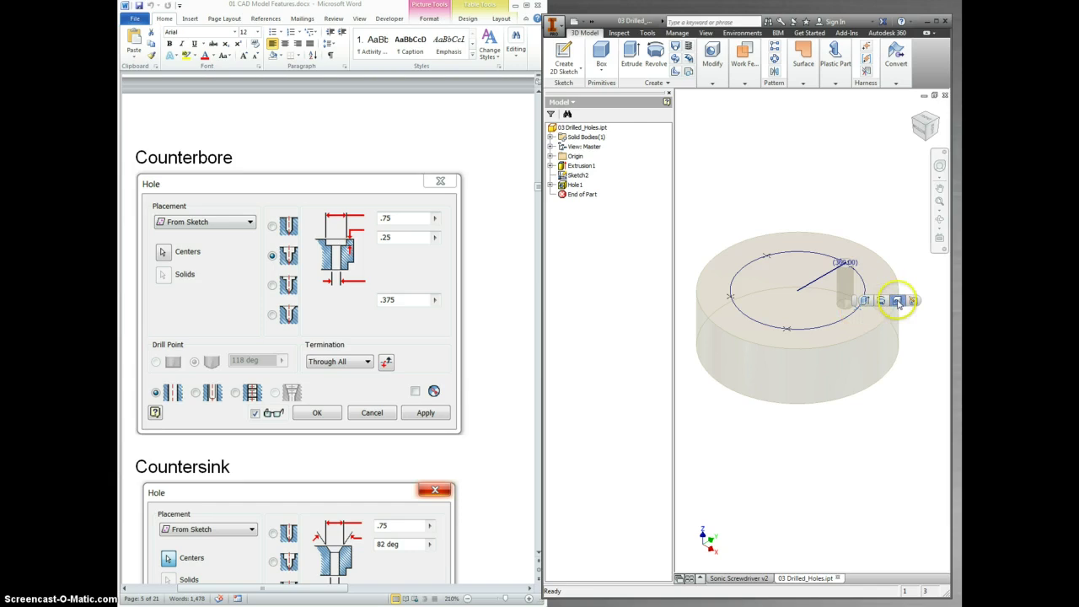
Create a drilled counterbore hole: .75 counterbore diameter, .25 depth, .375 hole diameter.
click(897, 301)
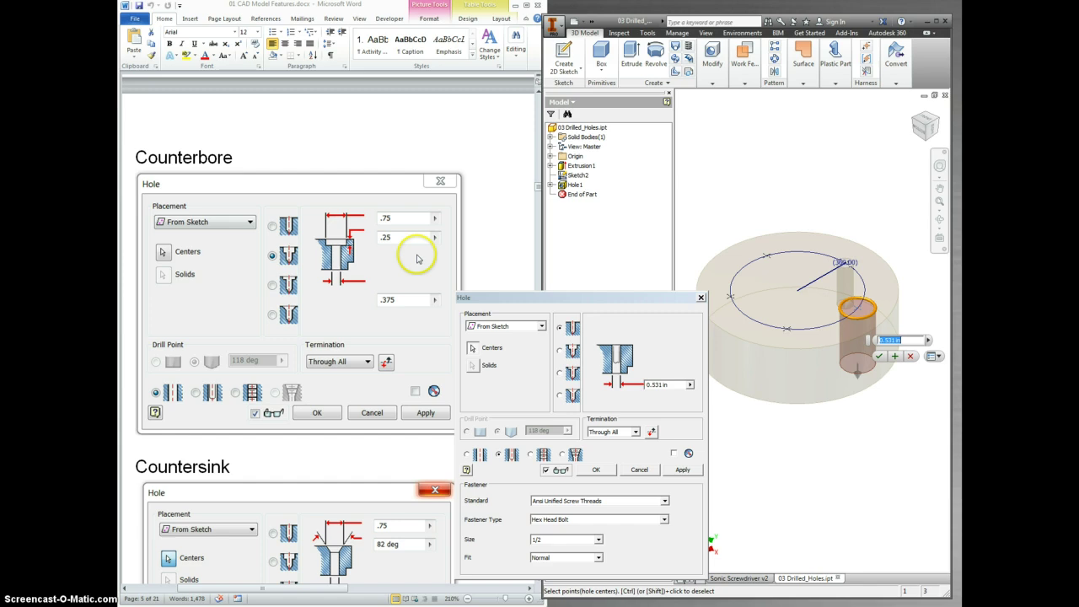
drag(556, 305, 568, 187)
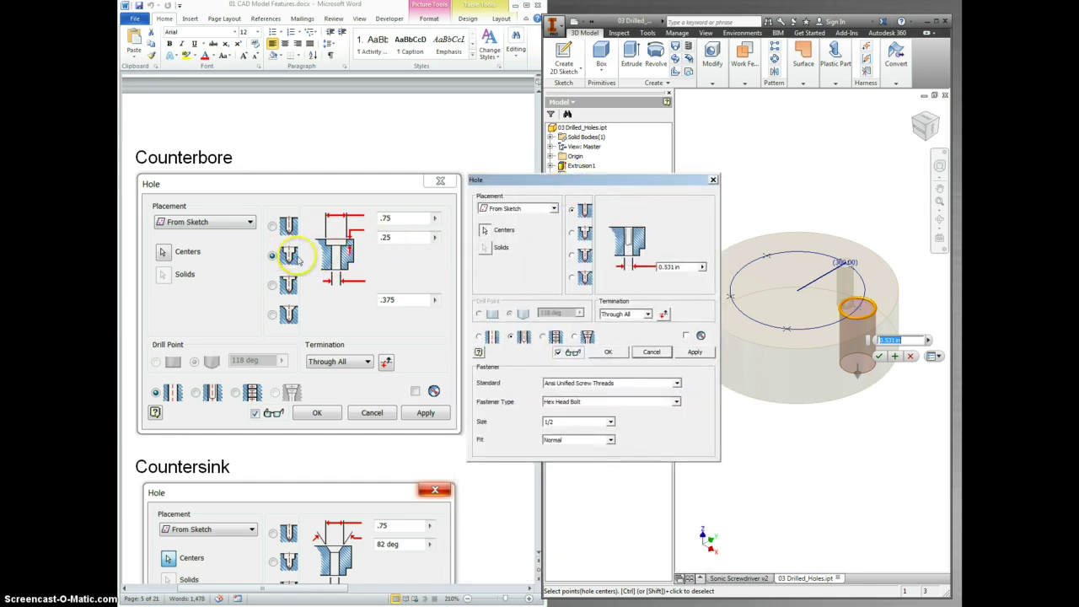
click(572, 233)
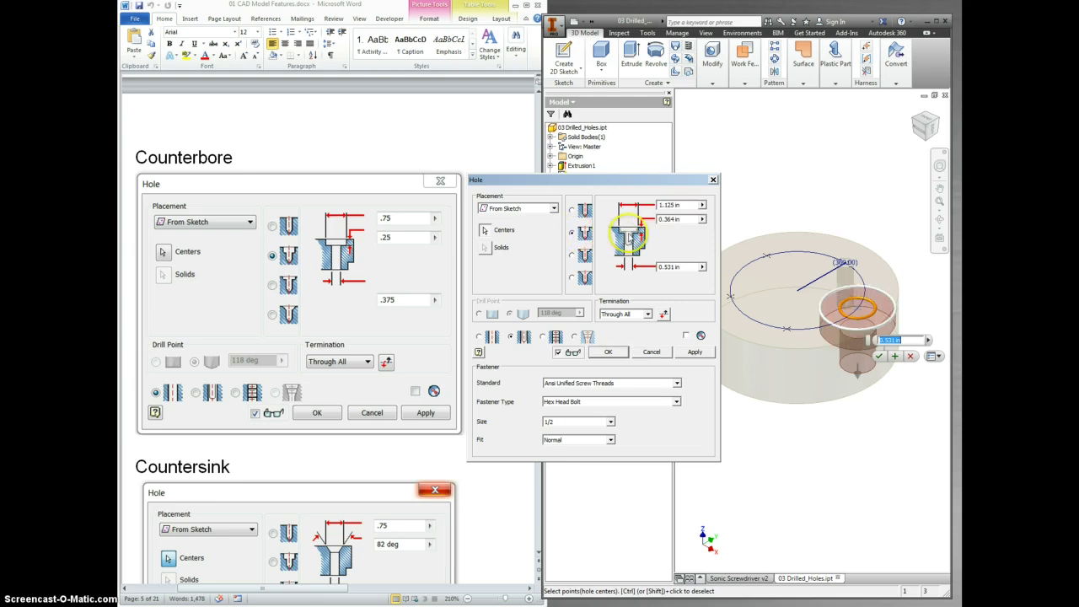
click(688, 206)
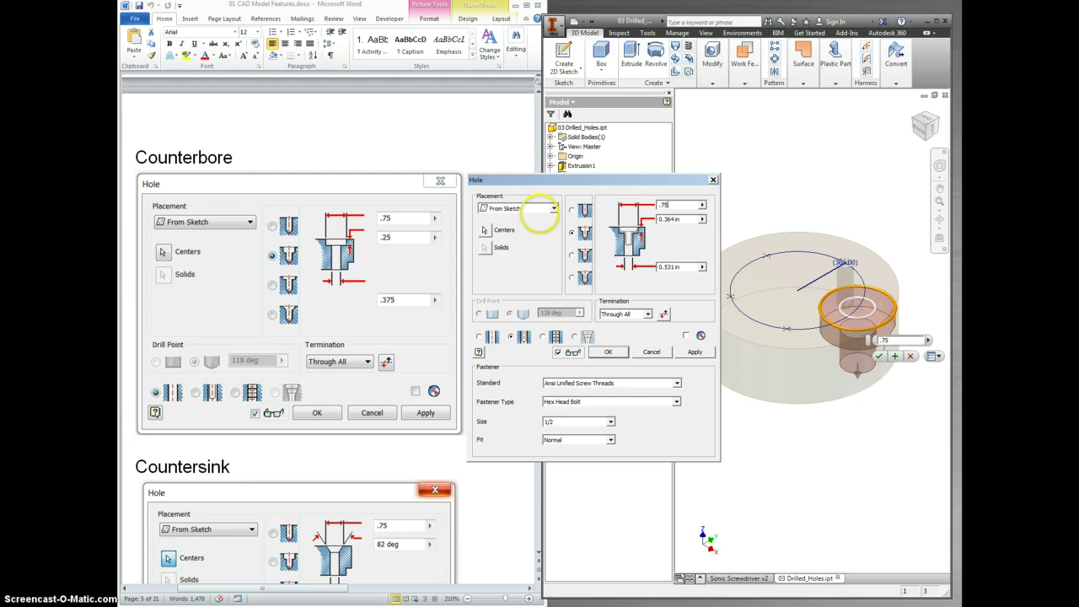
text(.75)
click(680, 220)
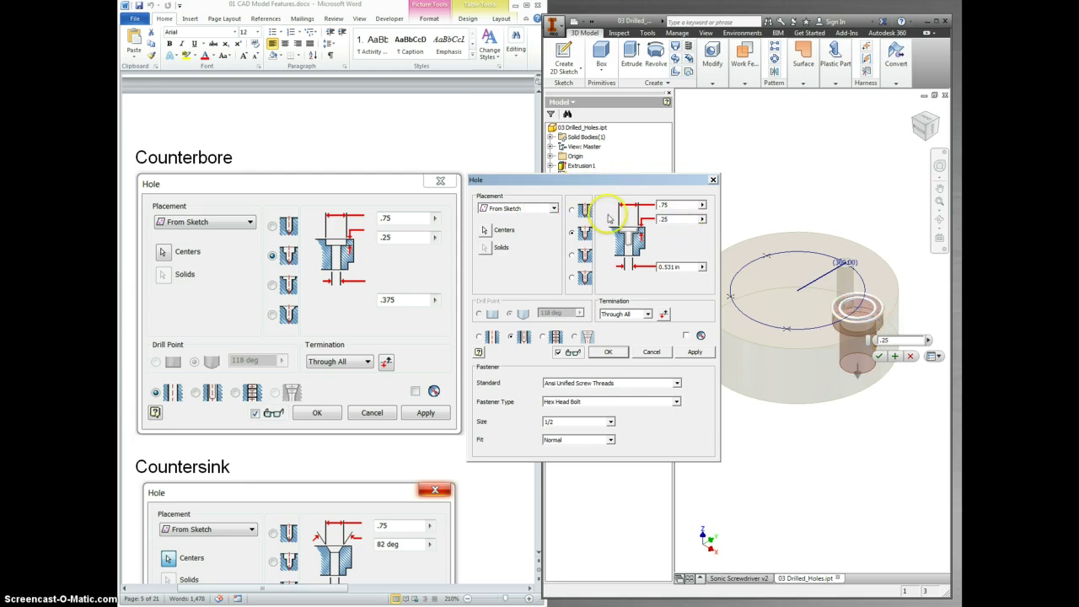
click(679, 266)
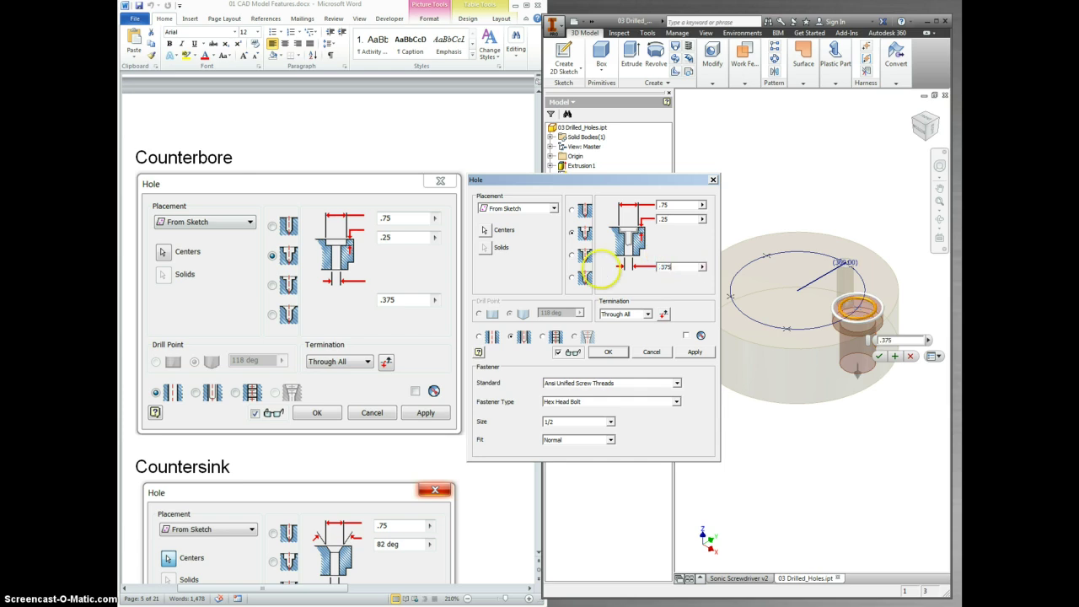
text(.375)
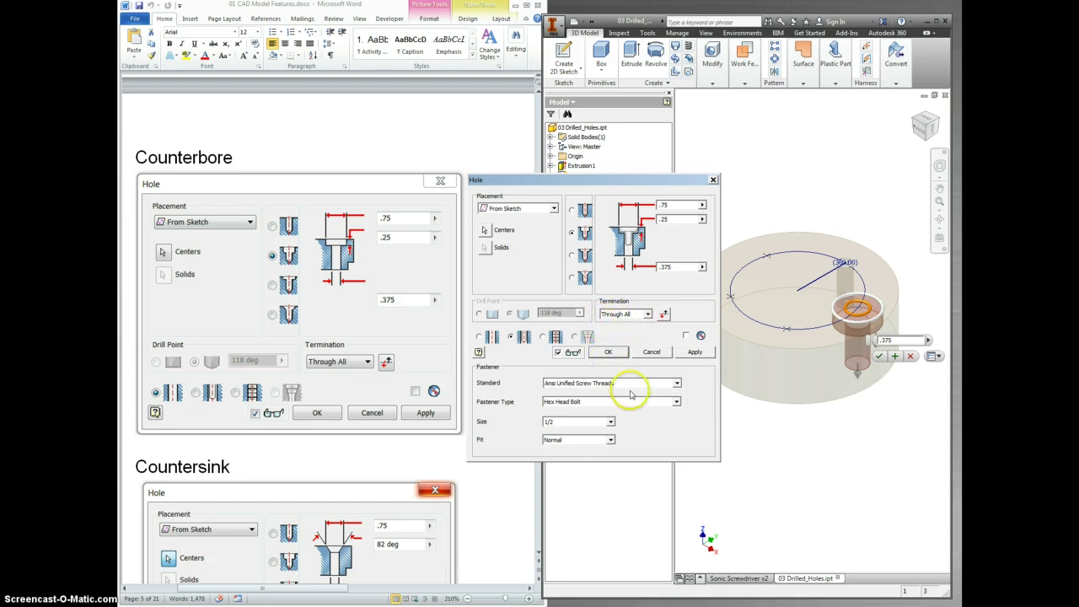
click(487, 337)
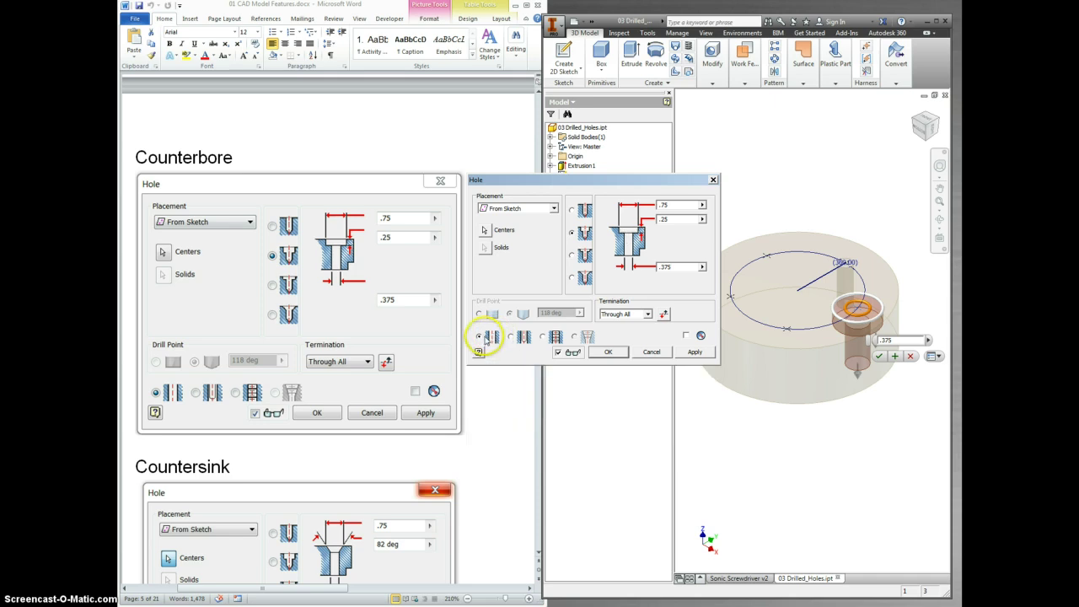
click(608, 353)
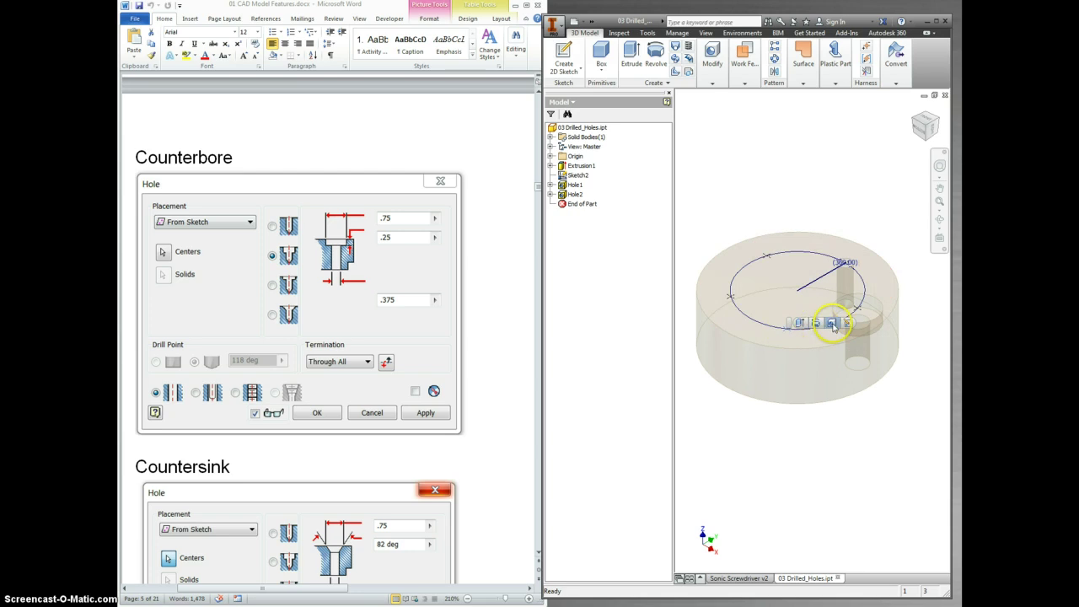
Create Hole3 as a through-all countersink: .75 countersink diameter, 82° angle, .375 hole diameter.
click(832, 324)
click(506, 426)
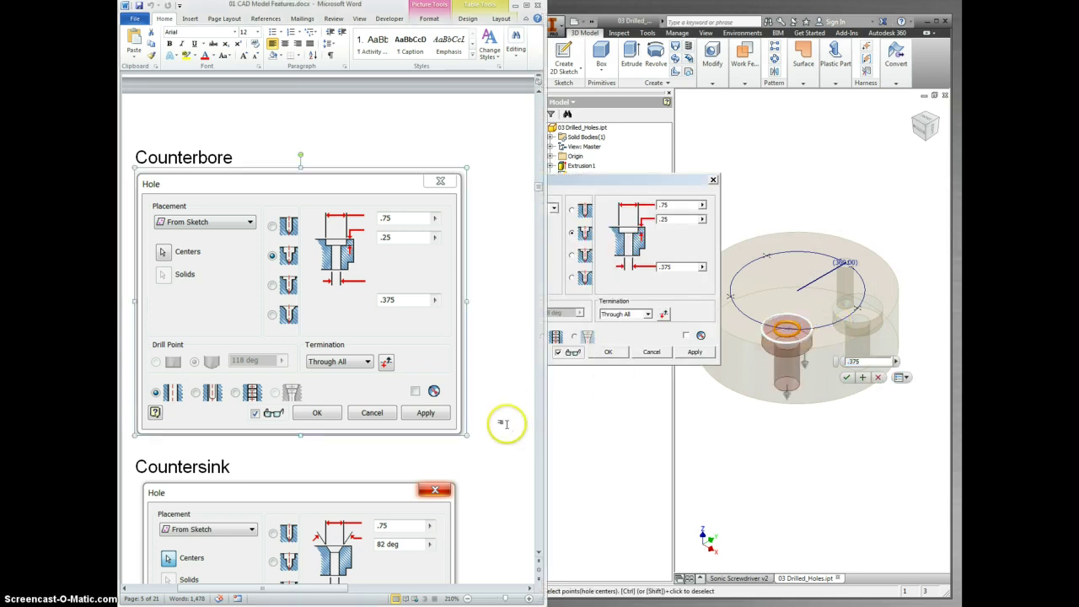
scroll(506, 426, down, 5)
click(617, 291)
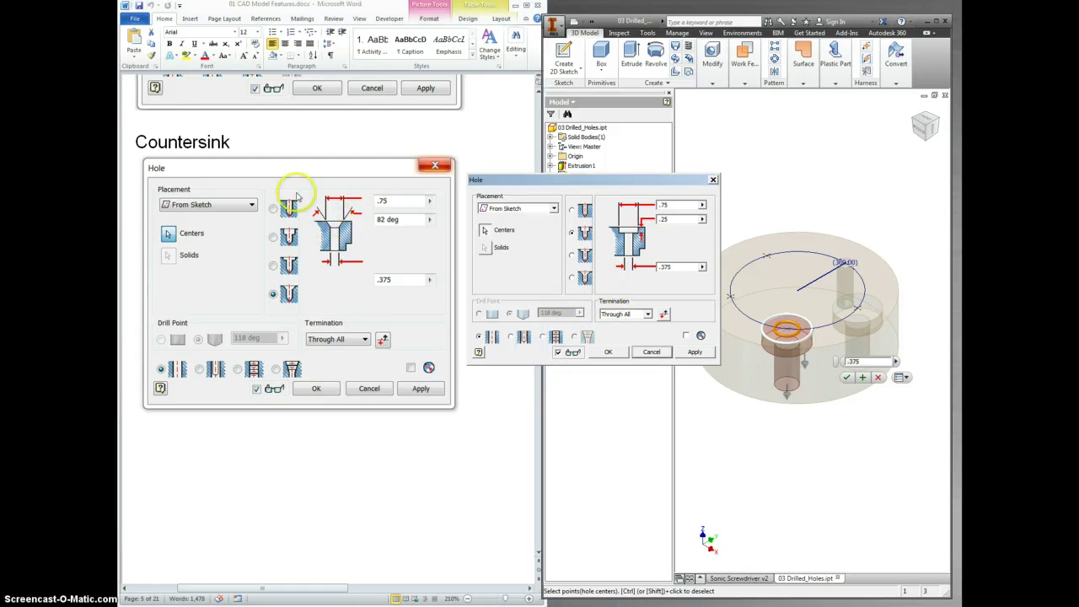
click(572, 279)
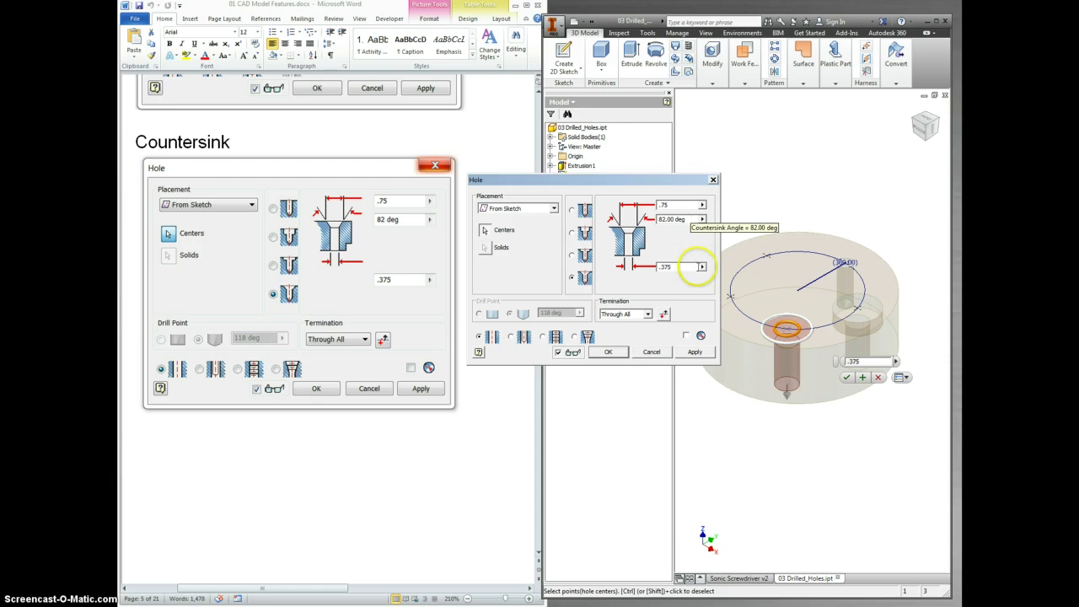
click(685, 268)
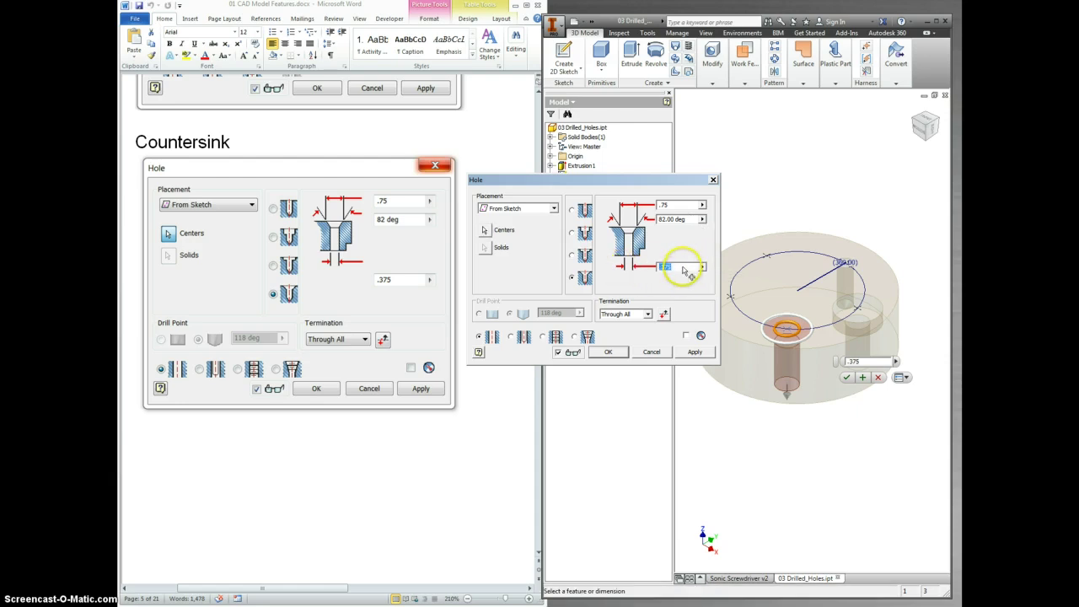
click(684, 268)
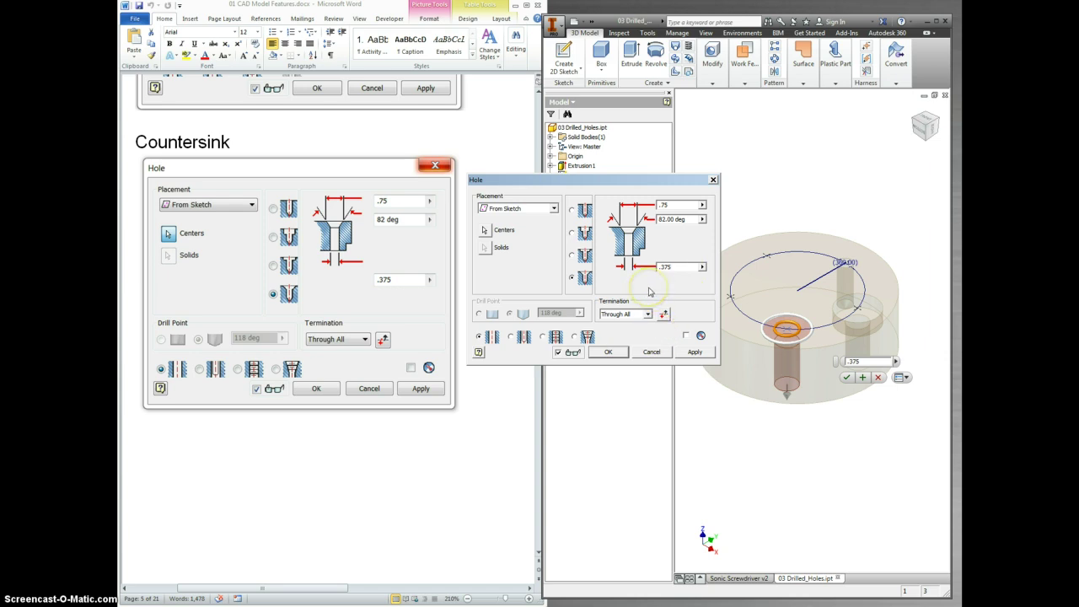
click(608, 353)
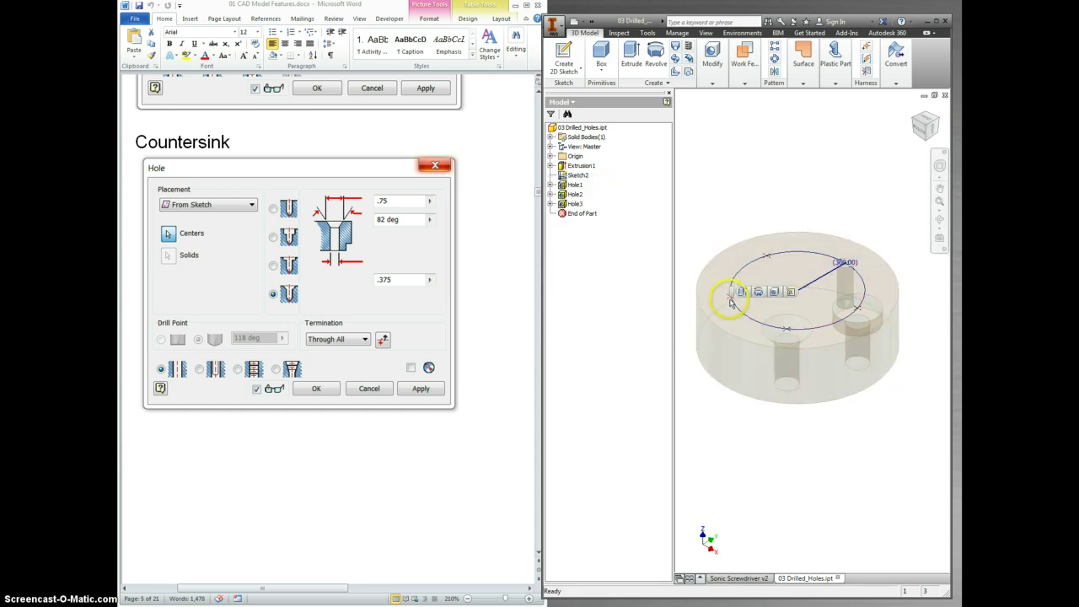
Start a new plain drilled hole and make it tapped.
click(774, 293)
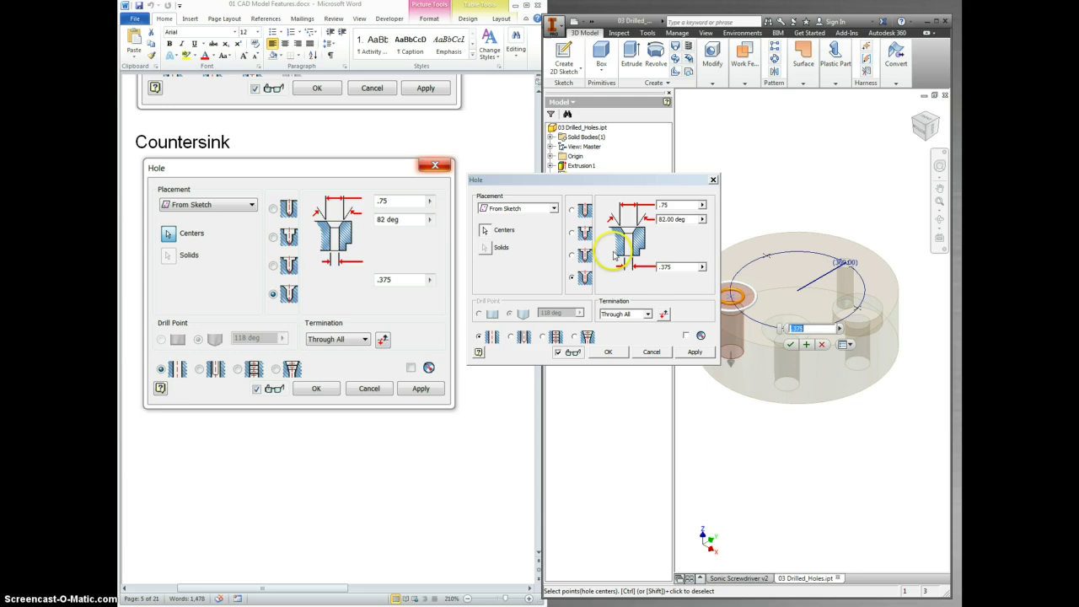
scroll(411, 461, down, 10)
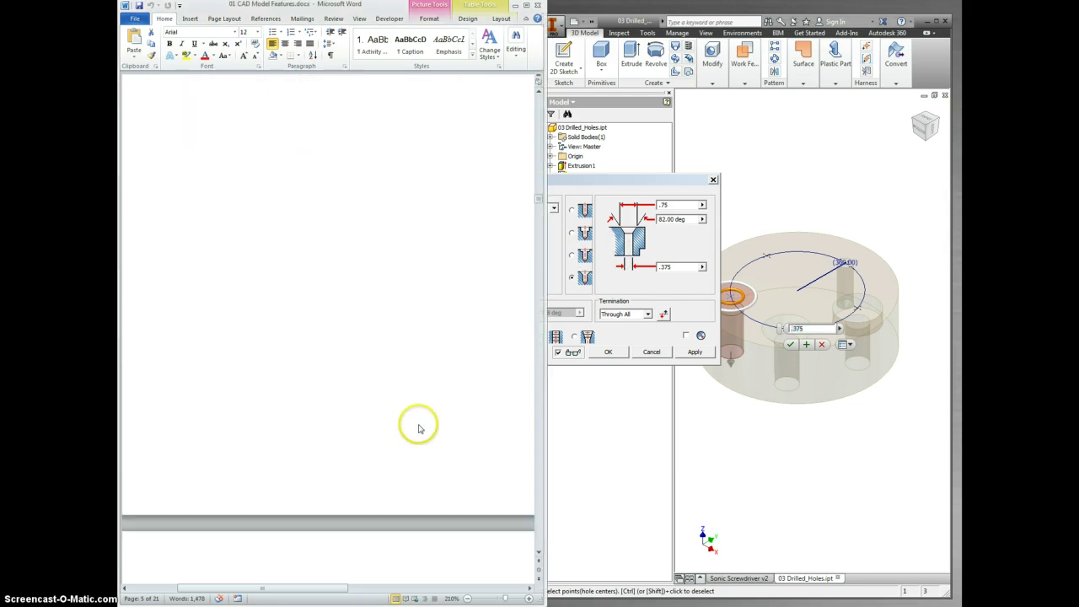
click(610, 206)
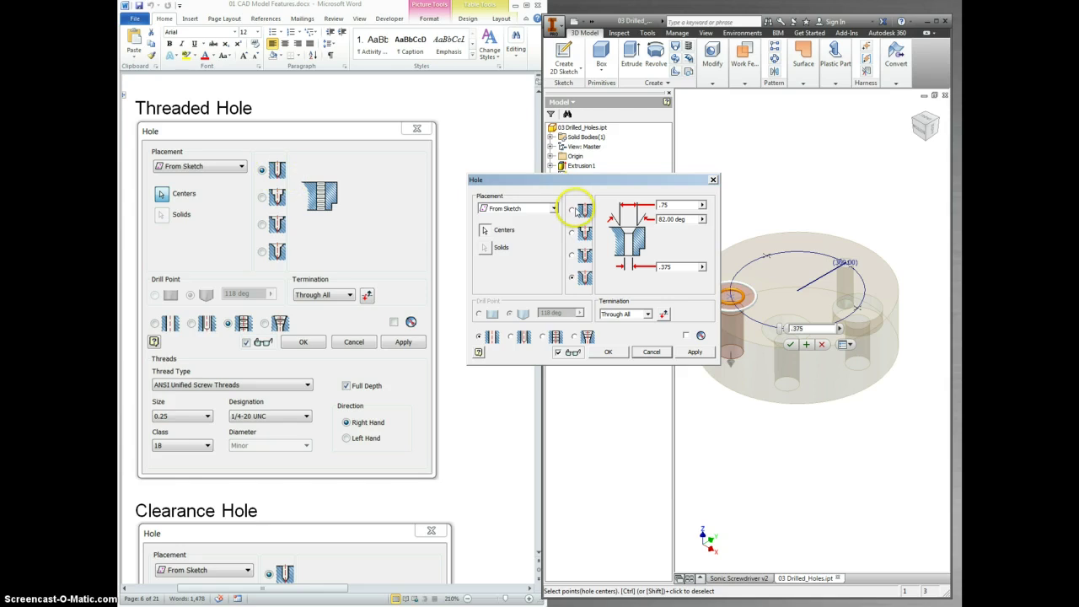
click(573, 210)
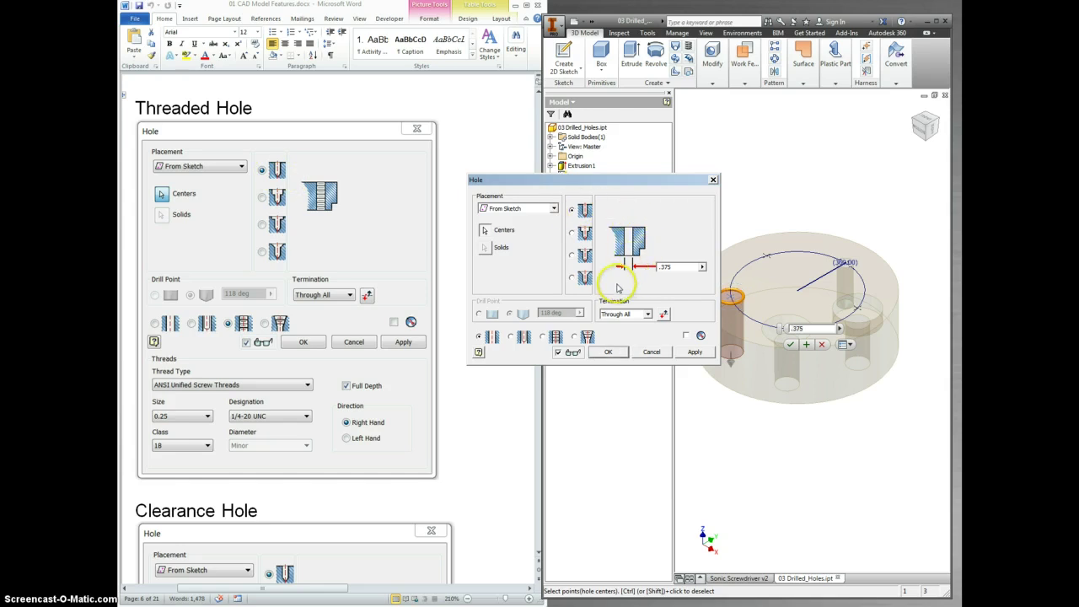
click(556, 337)
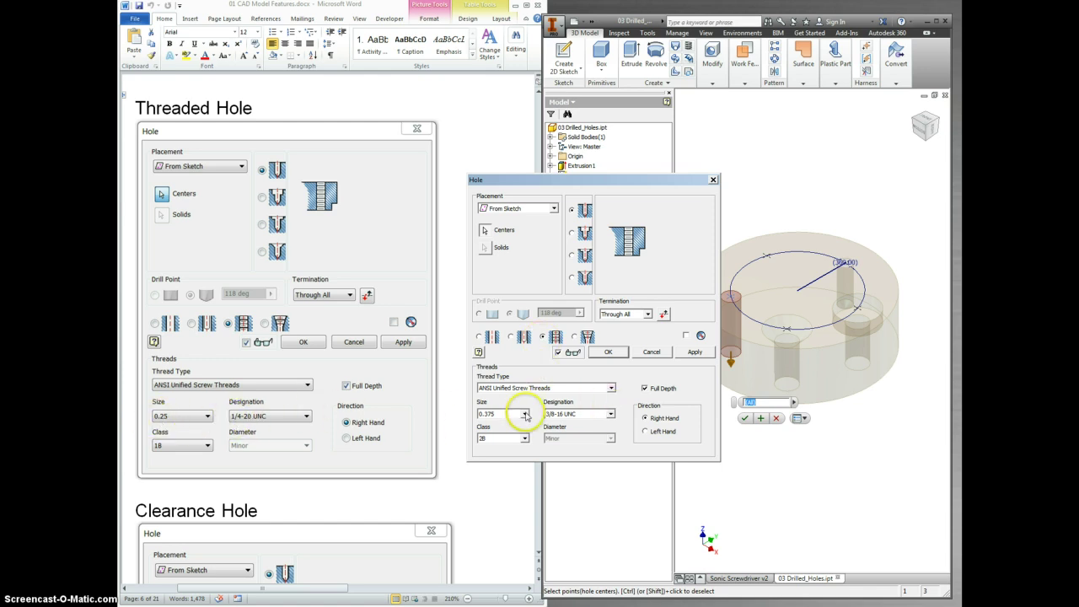
Set the thread to size 0.25 (1/4-20 UNC), class 1B, and finish Hole4.
click(524, 414)
scroll(510, 430, up, 4)
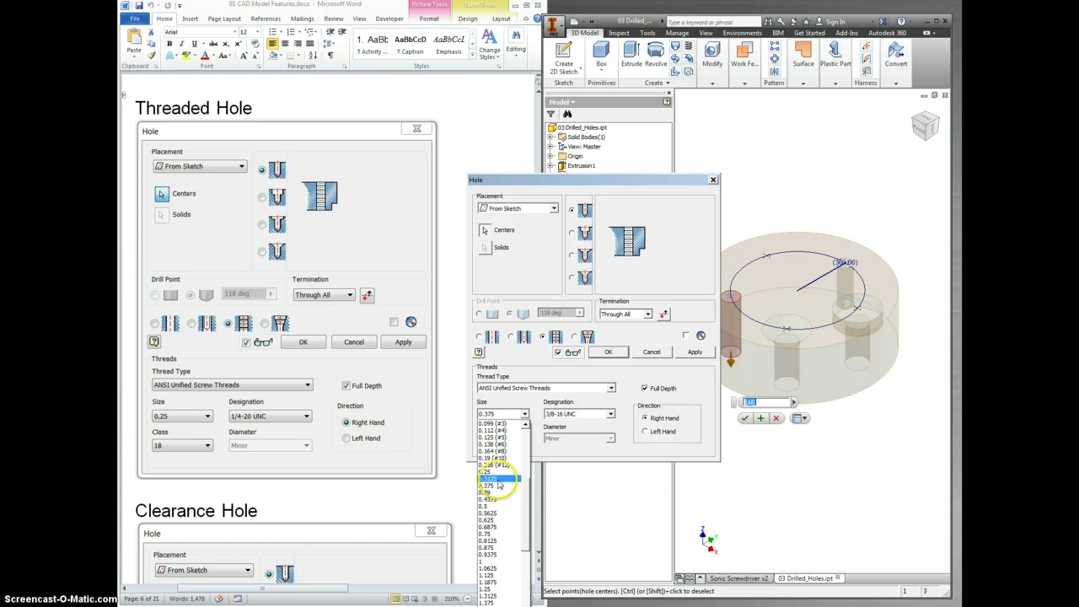
click(506, 473)
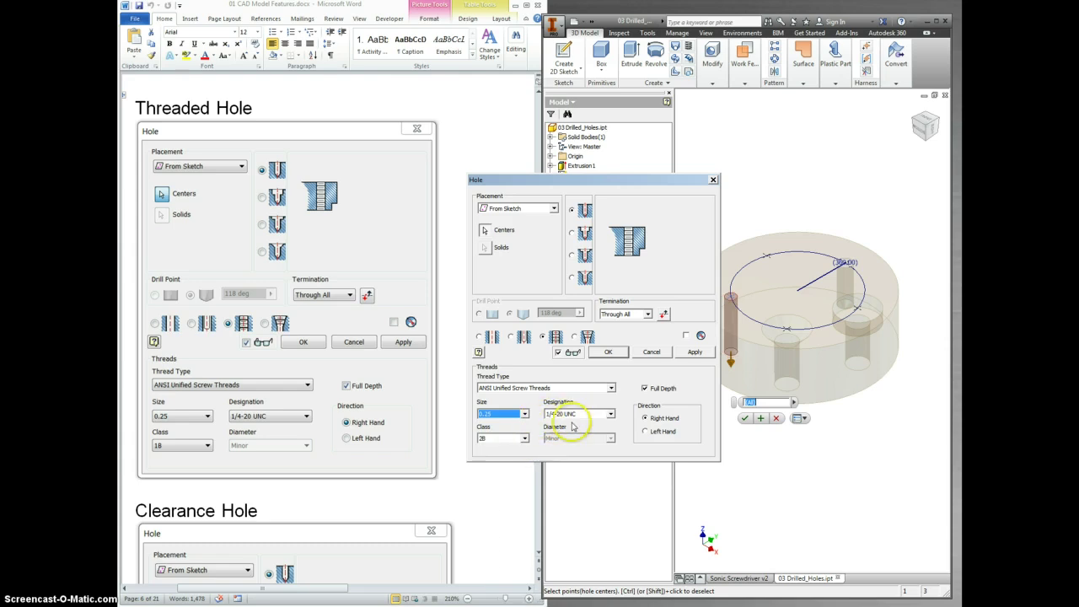
click(490, 440)
click(489, 441)
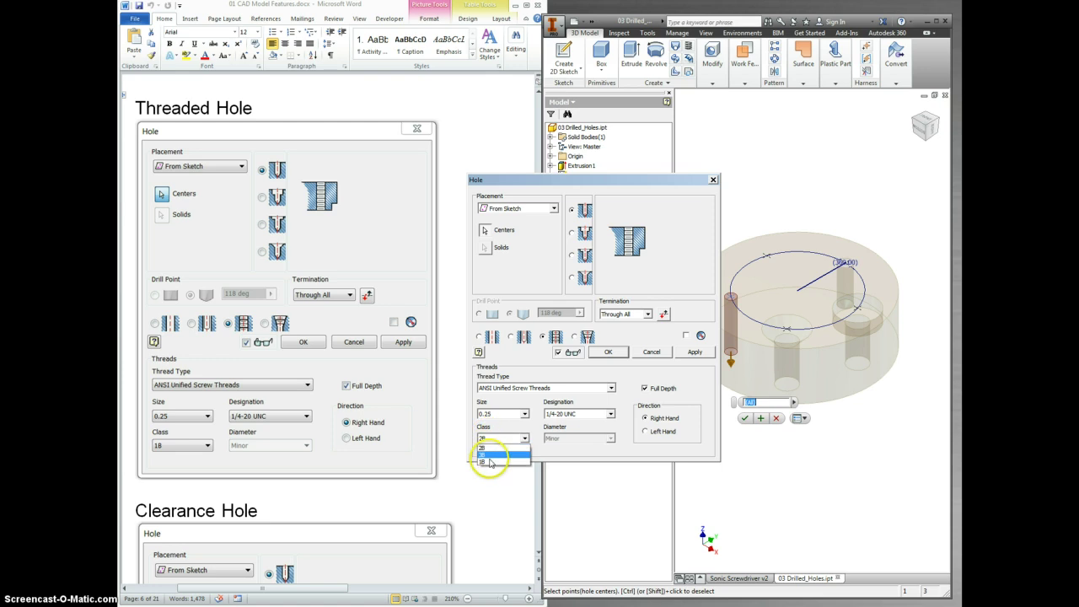
click(490, 456)
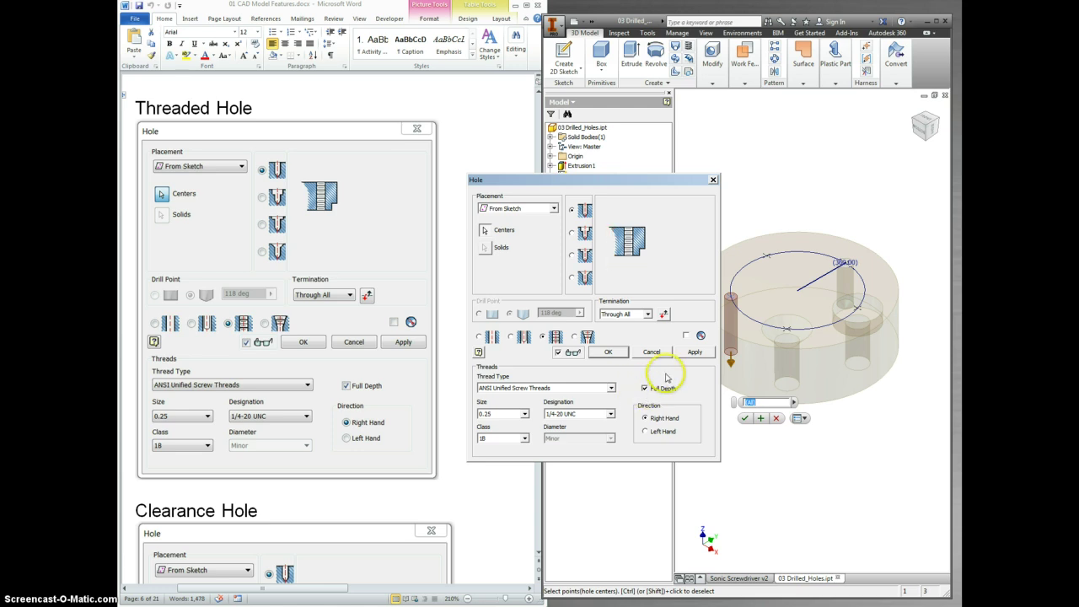
click(611, 353)
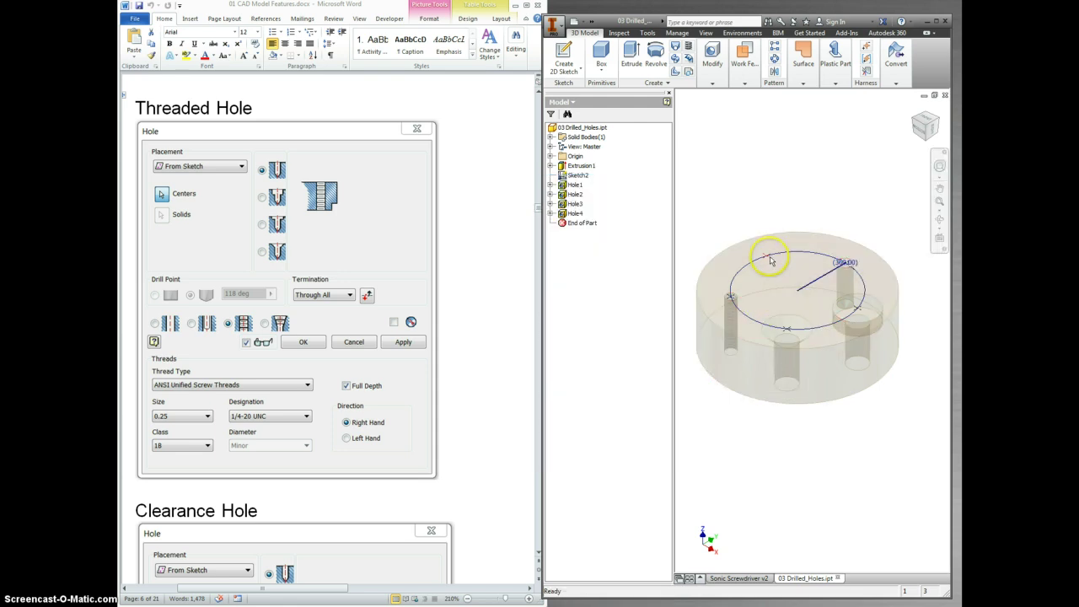
Create Hole5, a clearance hole for a 1/2 hex head bolt, normal fit, 0.531 in diameter.
scroll(495, 367, down, 6)
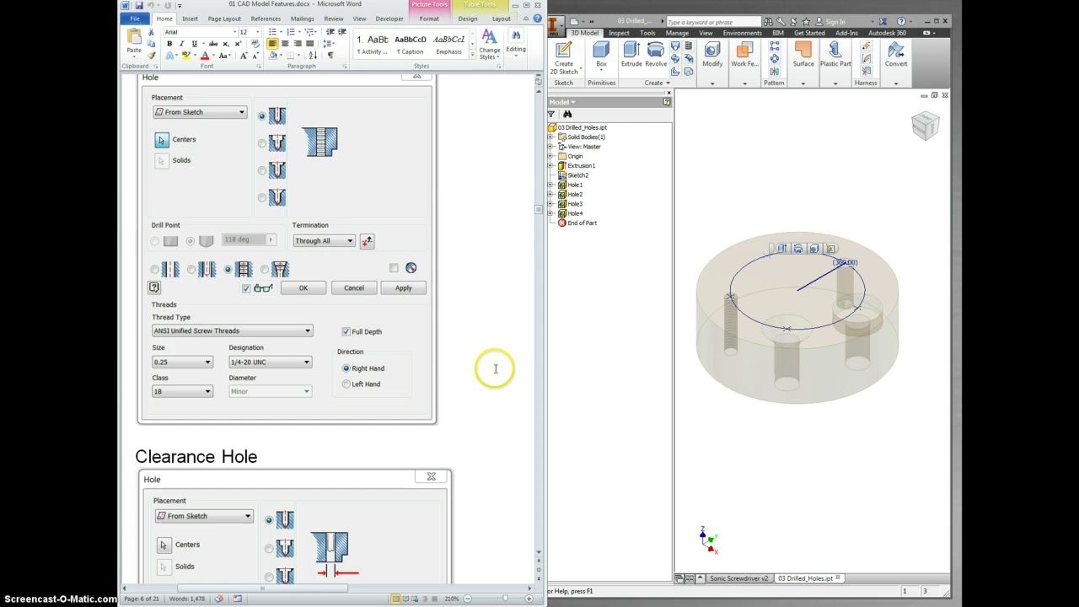
scroll(495, 368, down, 1)
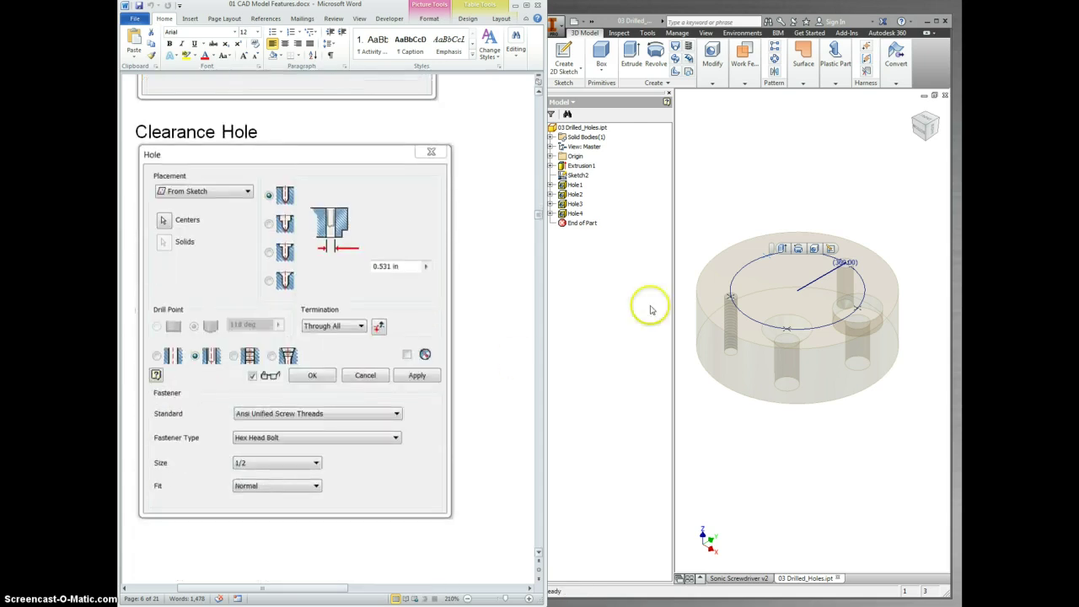
click(816, 251)
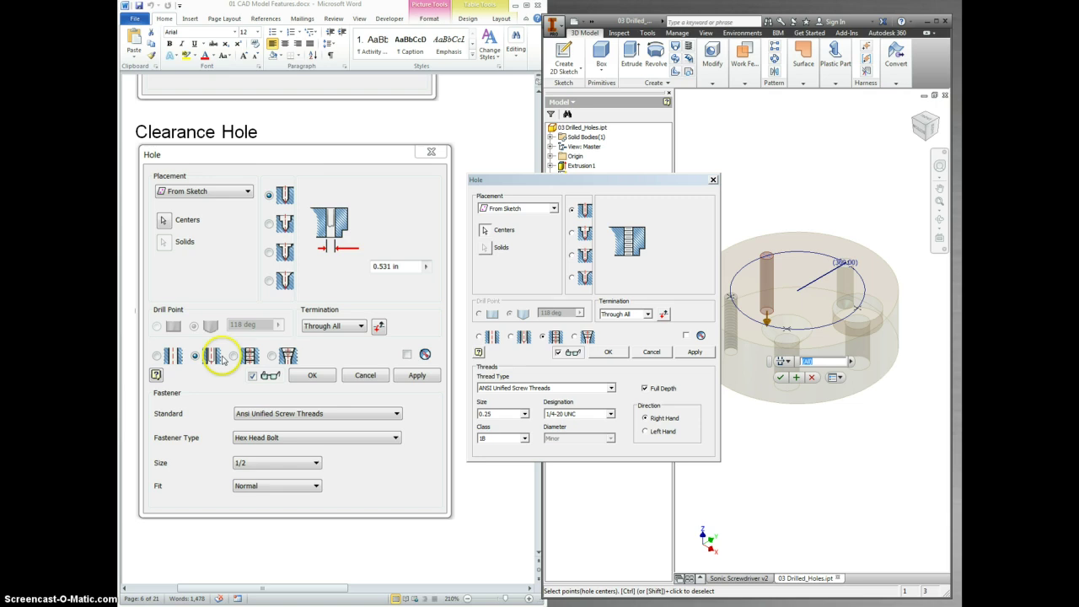
click(512, 339)
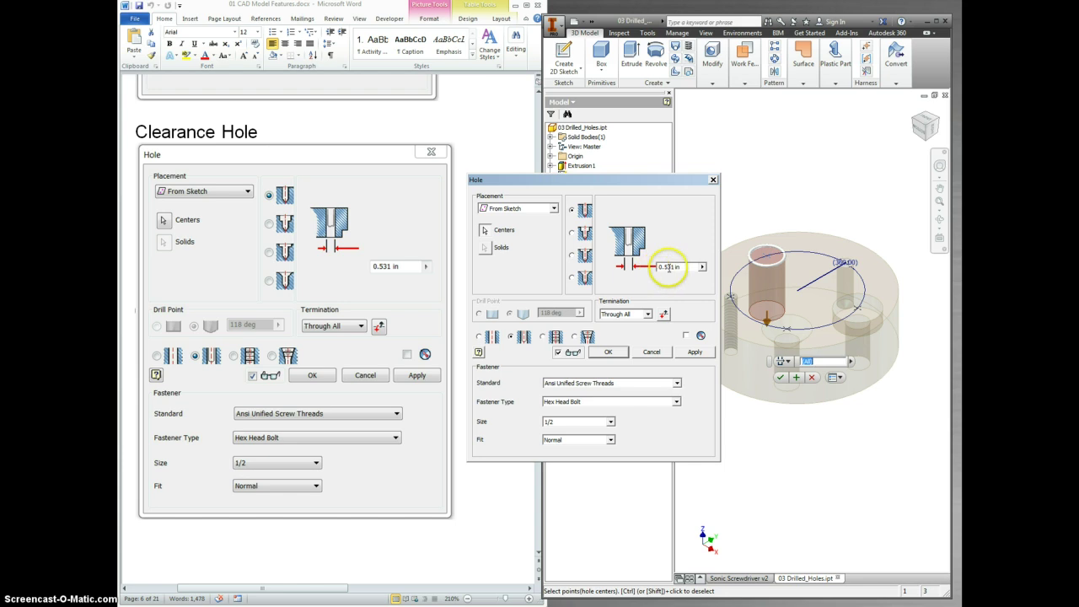
click(673, 267)
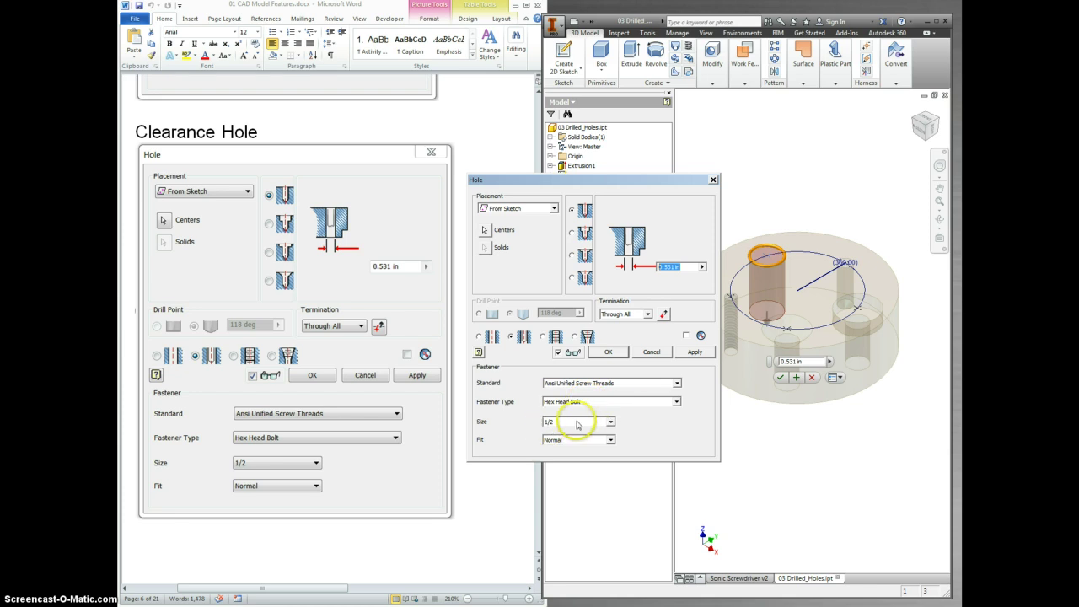
click(578, 424)
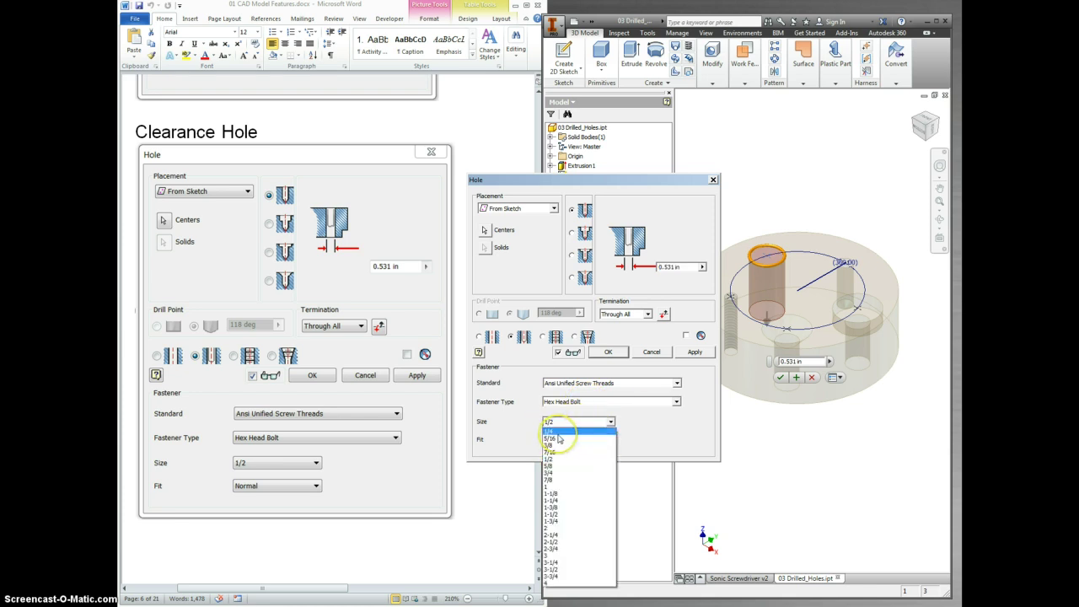
click(560, 459)
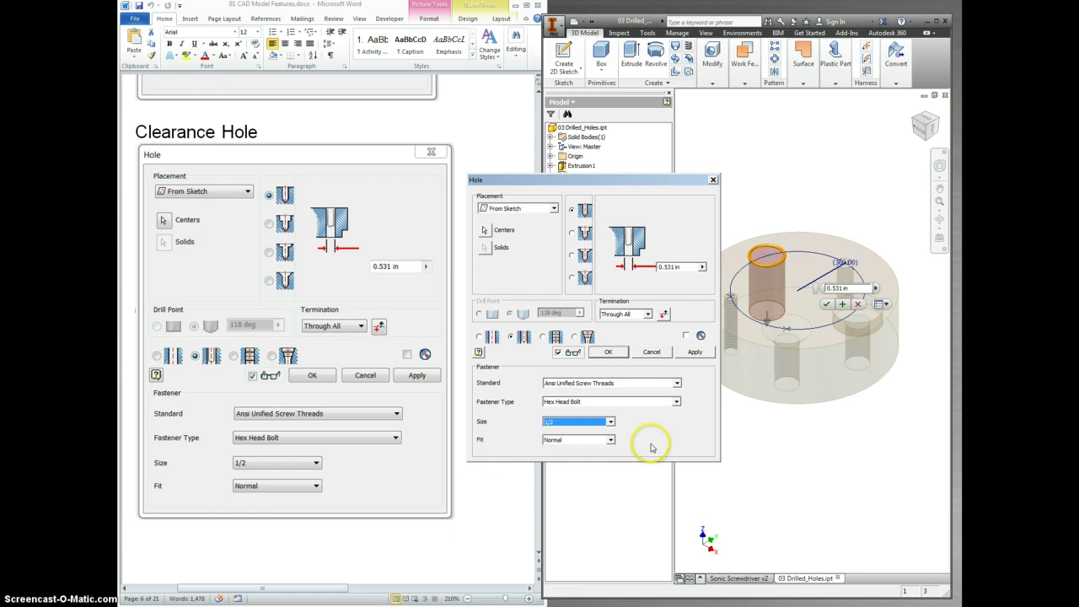
click(608, 353)
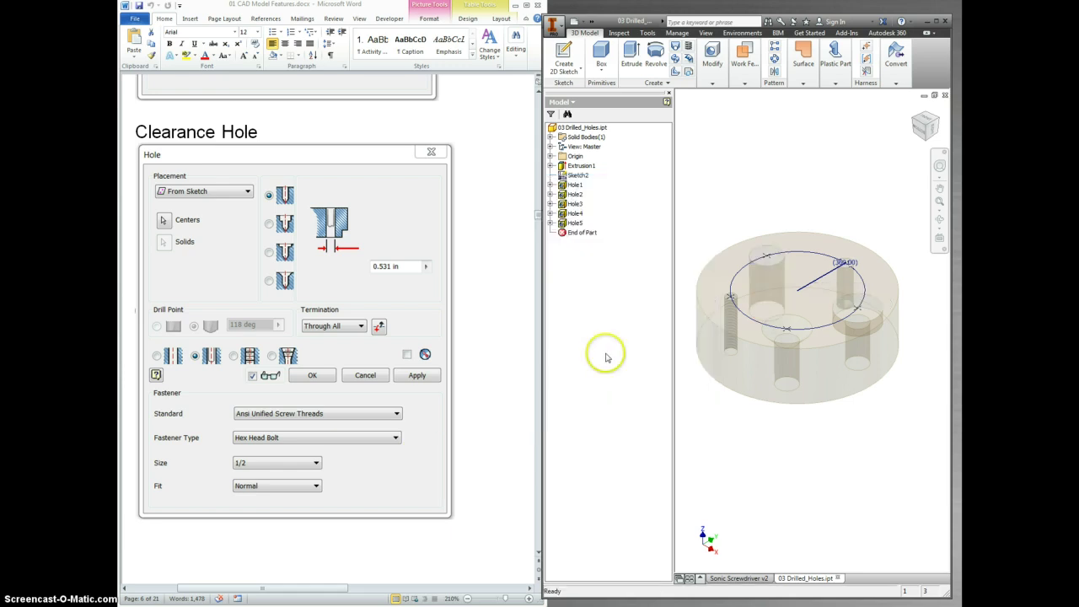
Open Save As for 03 Drilled_Holes.ipt and browse the Save in list toward the shared drive.
click(553, 28)
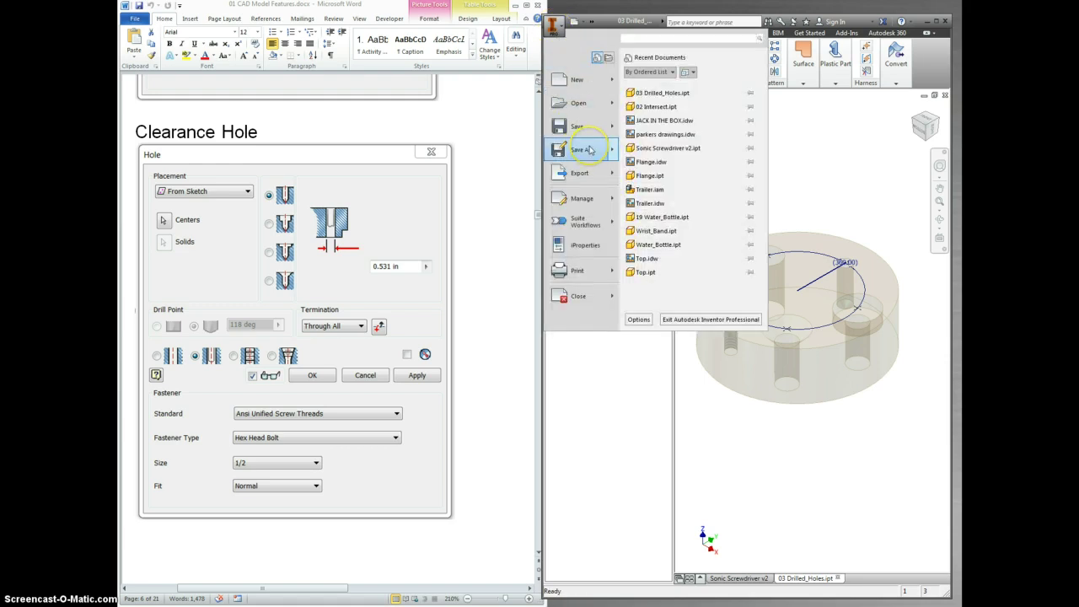
click(588, 150)
click(825, 237)
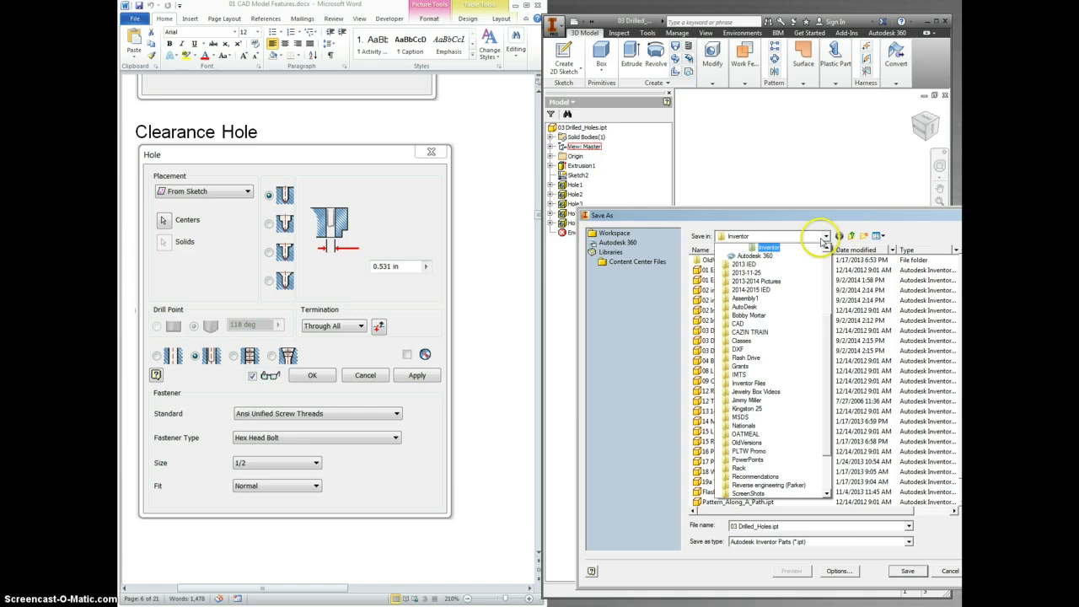
click(827, 250)
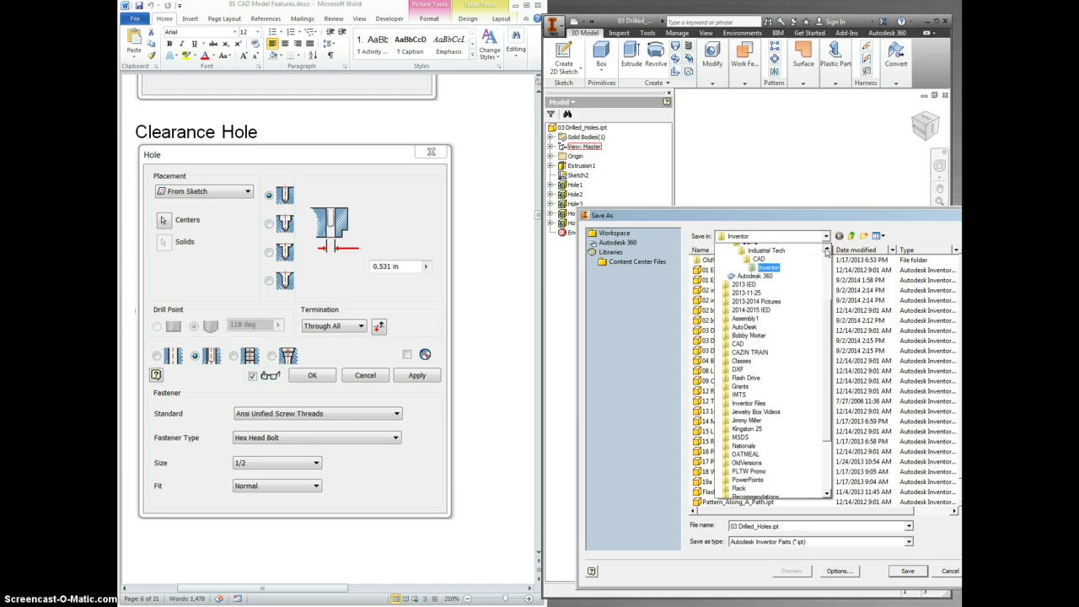
click(827, 251)
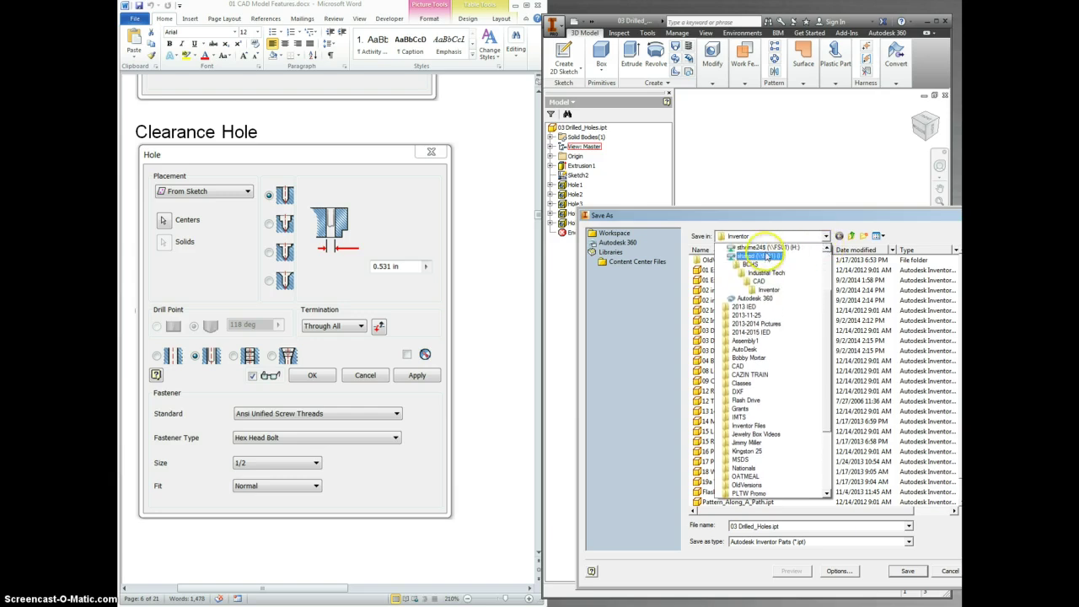